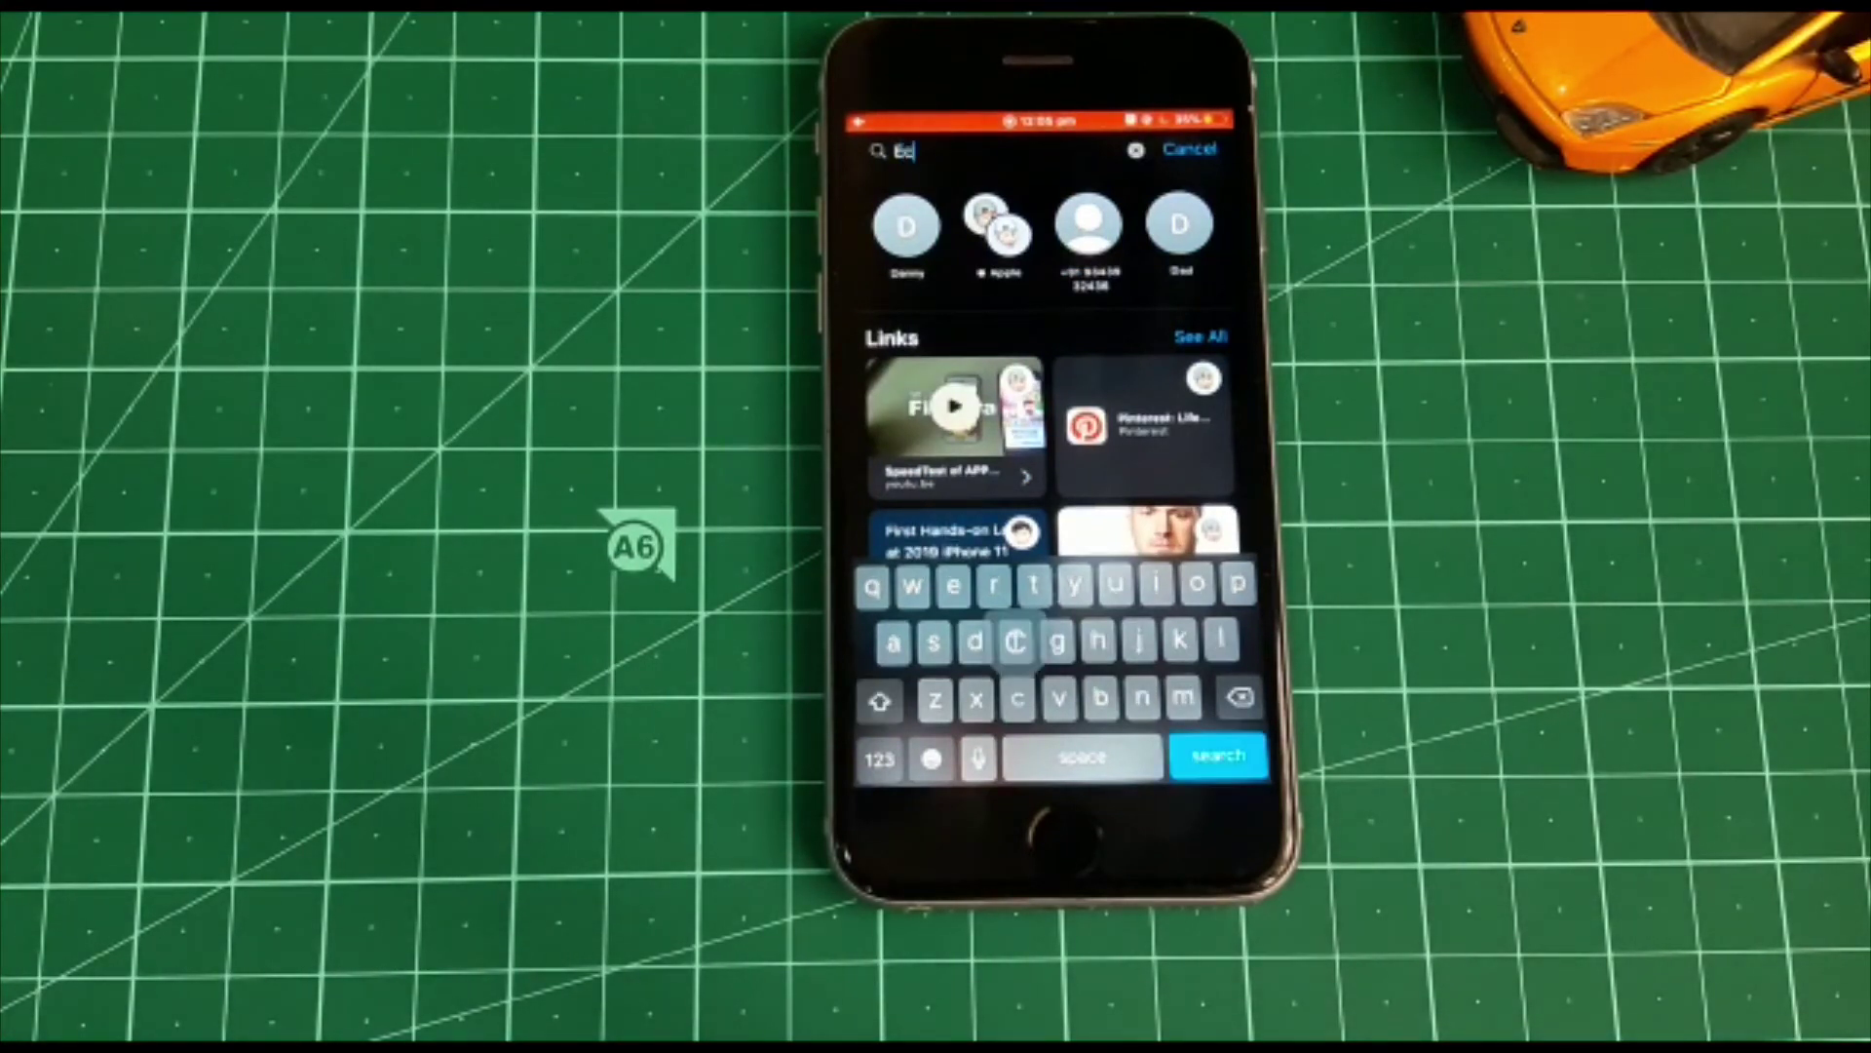
pyautogui.write('g')
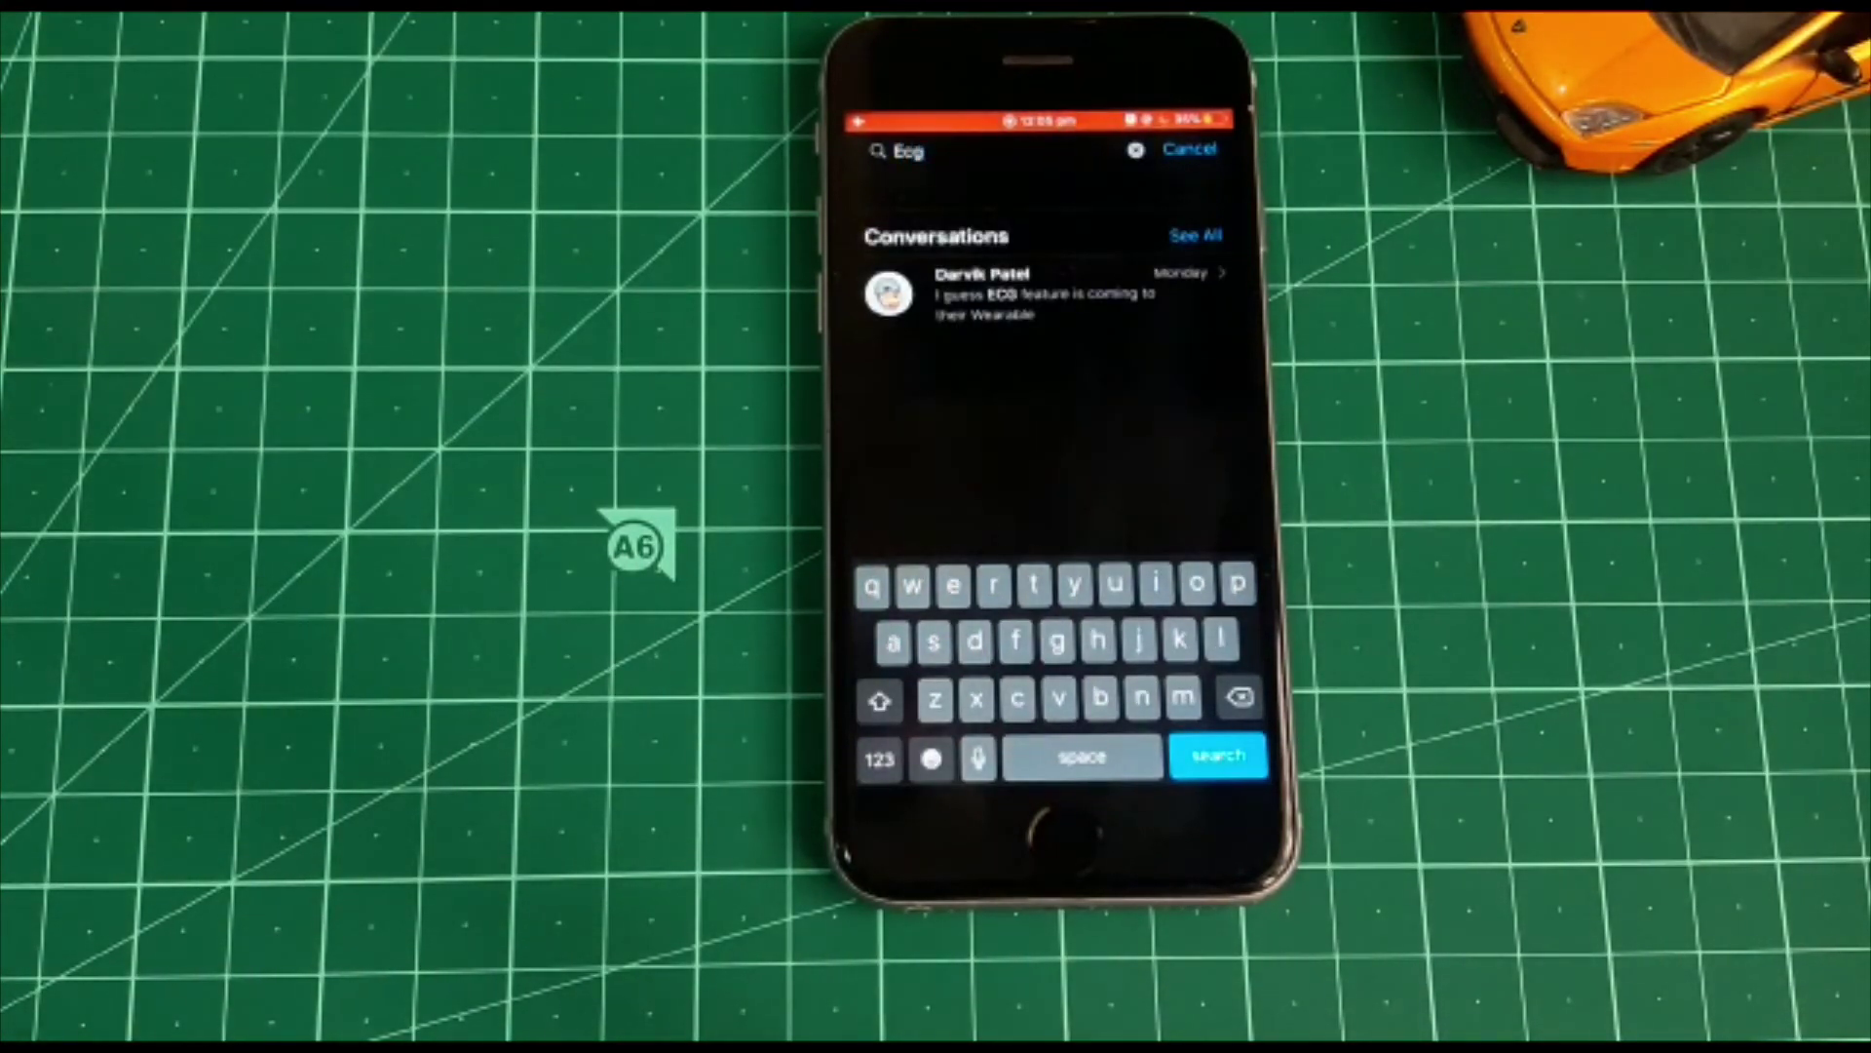
# - Open the conversation containing the 'Ecg' search result about the ECG feature
pyautogui.click(1042, 292)
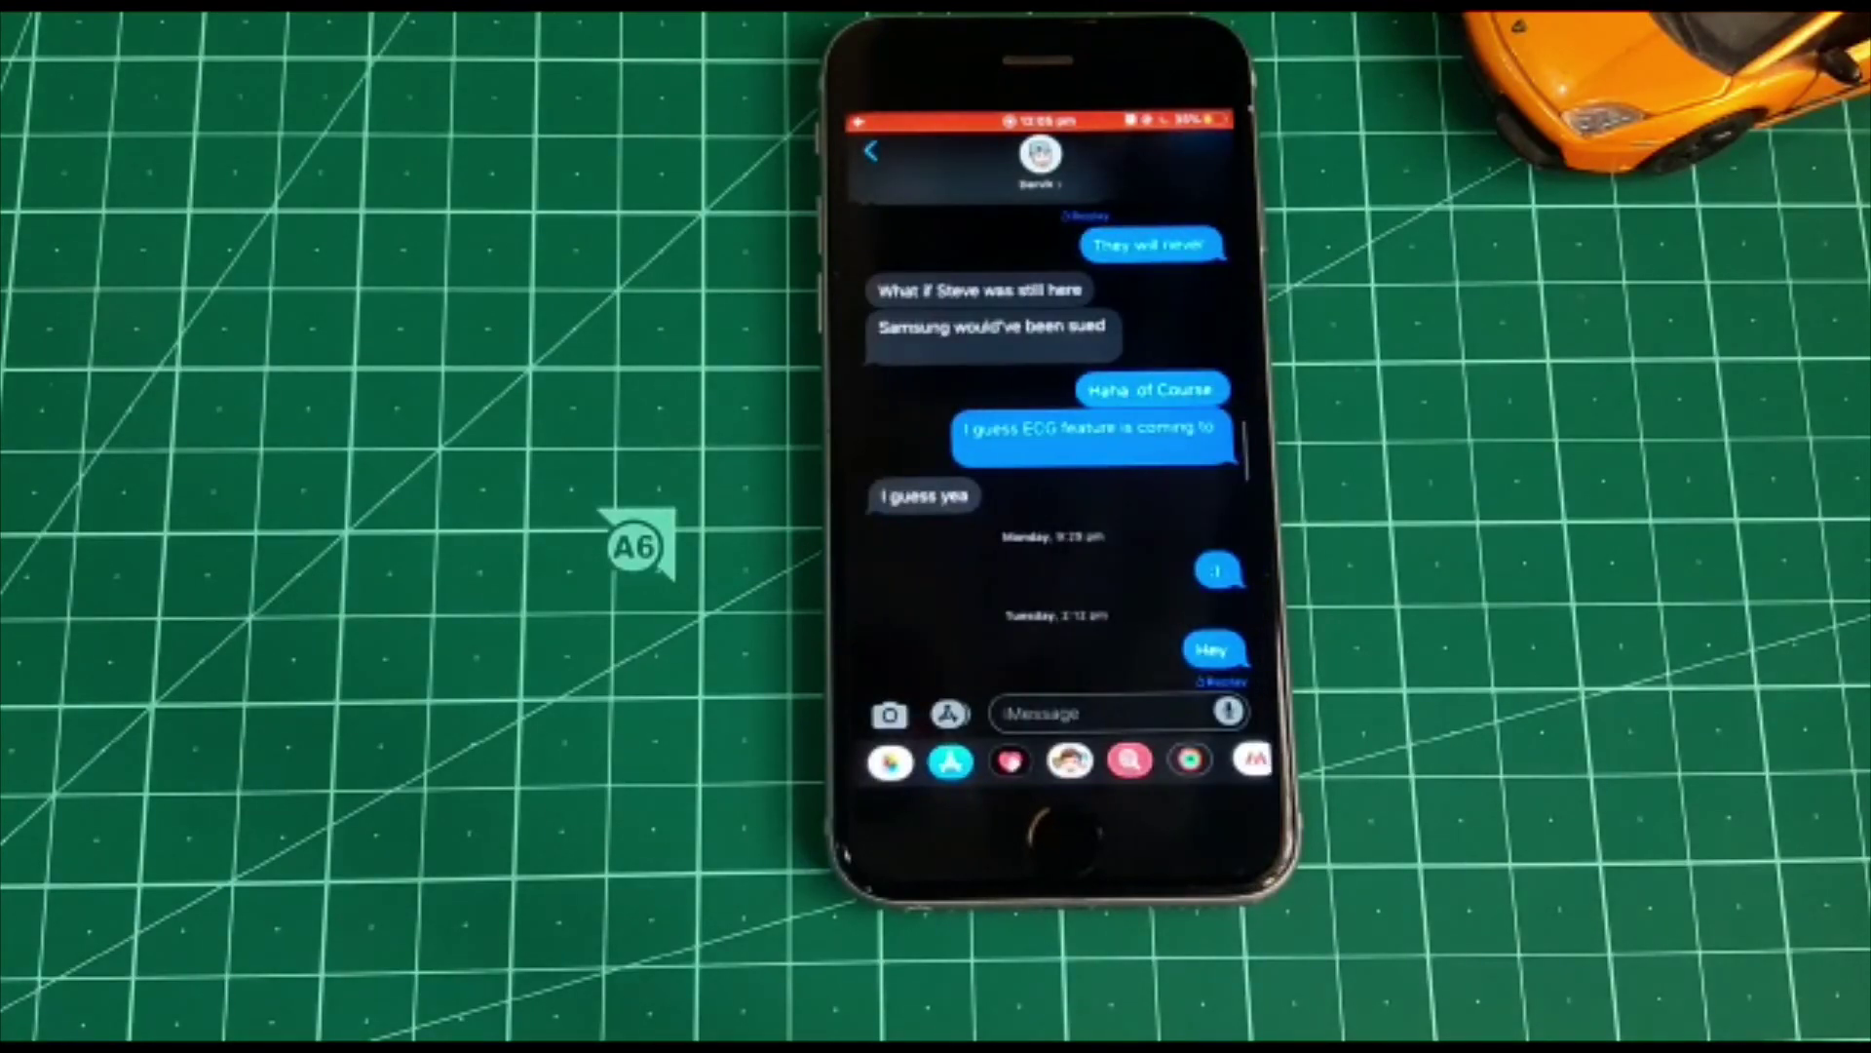